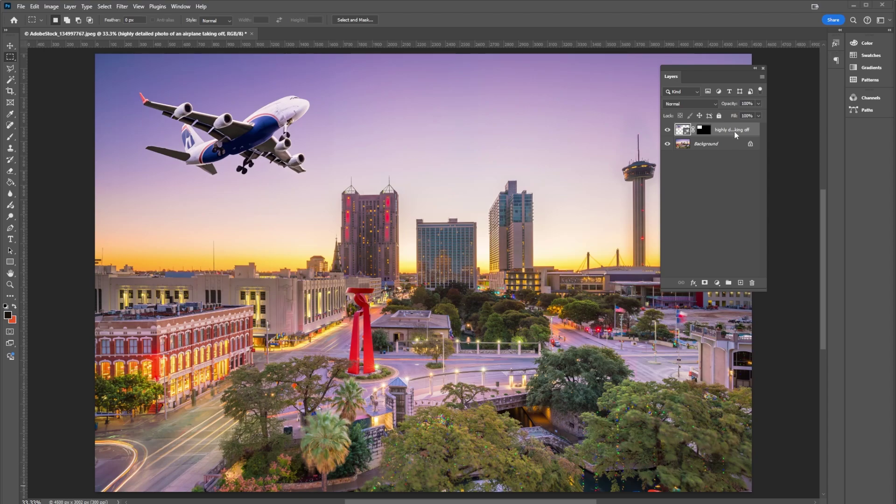
# Inspect the generated airplane layer with the Background hidden, restore the Background, and review the available blend modes
pyautogui.click(667, 145)
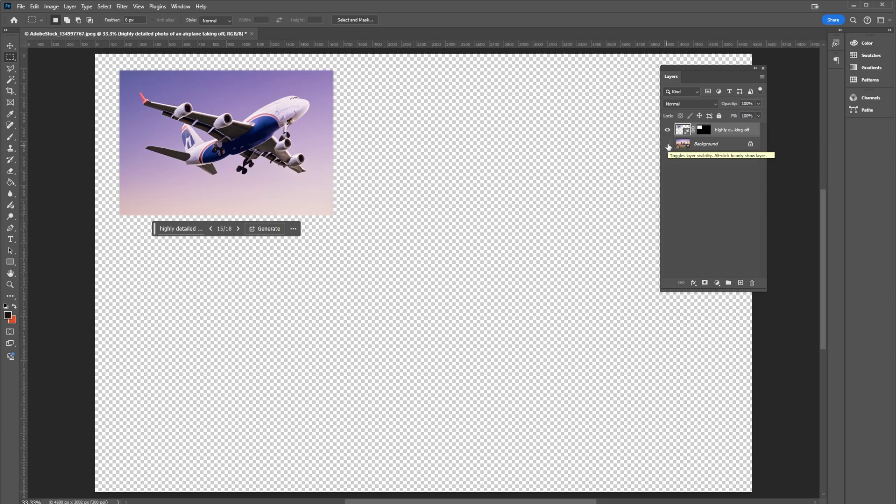
pyautogui.click(667, 145)
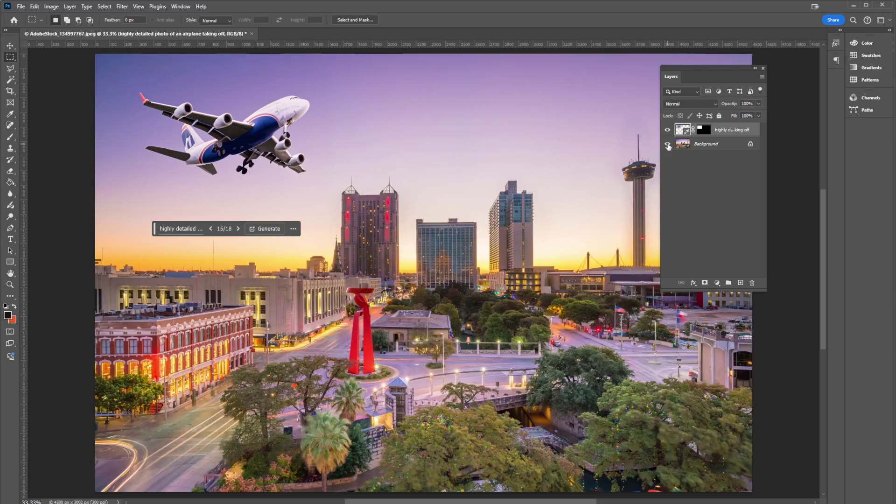
pyautogui.click(690, 103)
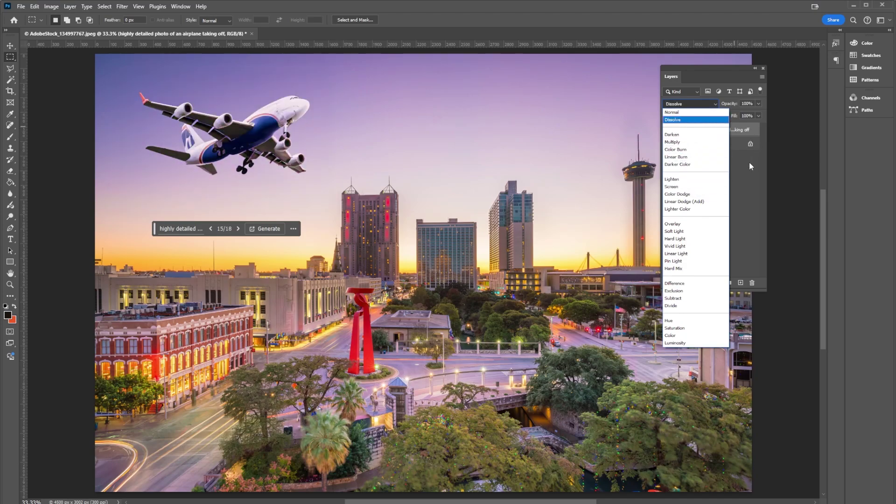
pyautogui.click(750, 162)
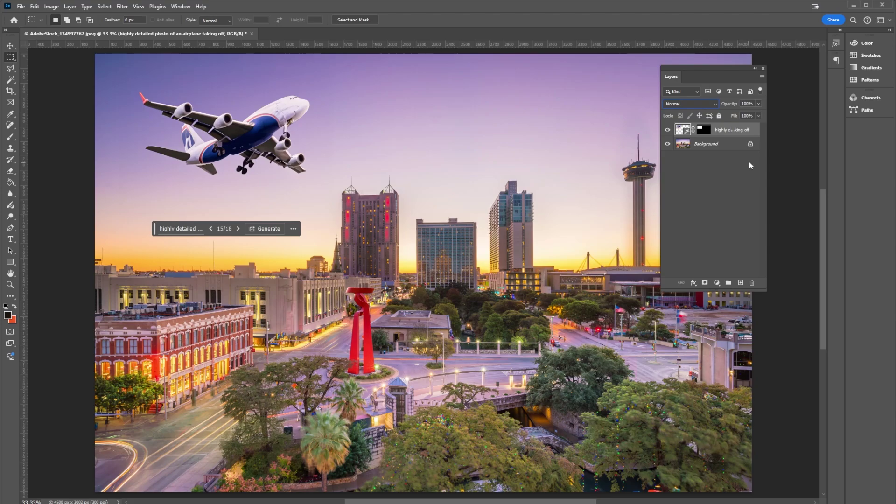
# Rename the generated airplane layer to "Original"
pyautogui.doubleClick(730, 132)
pyautogui.write('ariginal')
pyautogui.press('Return')
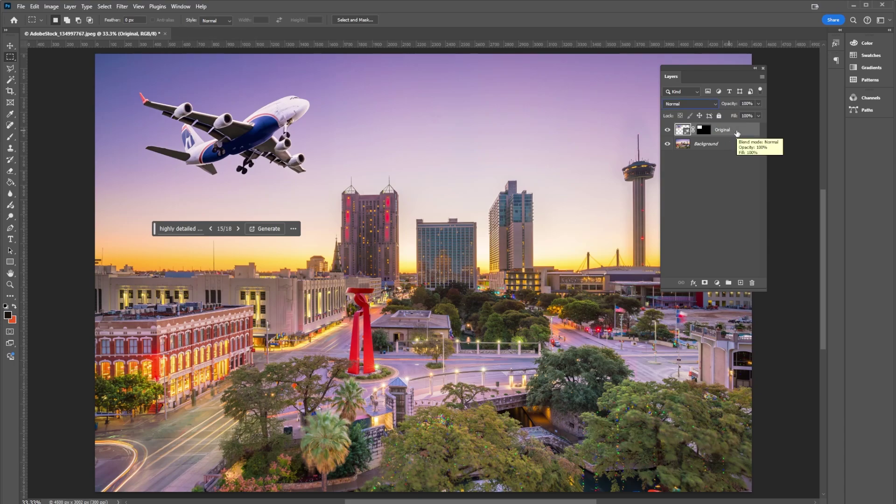
# Duplicate the Original layer under the name "Raterized"
pyautogui.rightClick(738, 133)
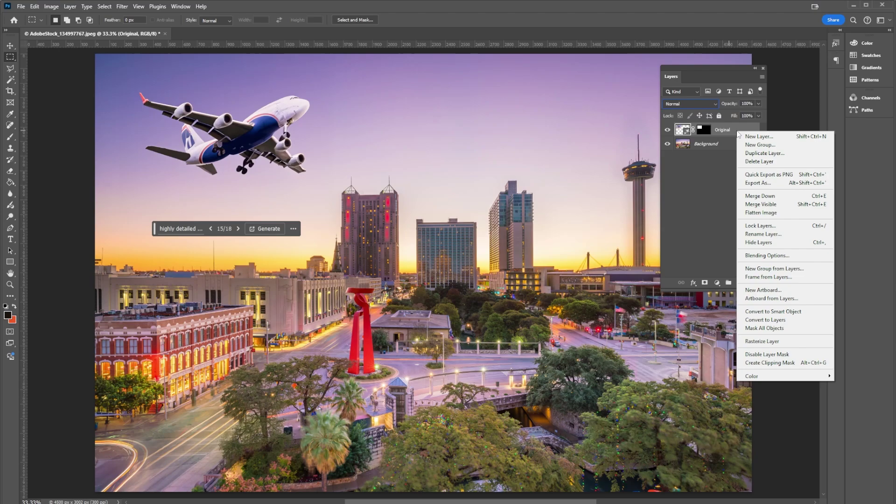
pyautogui.click(752, 154)
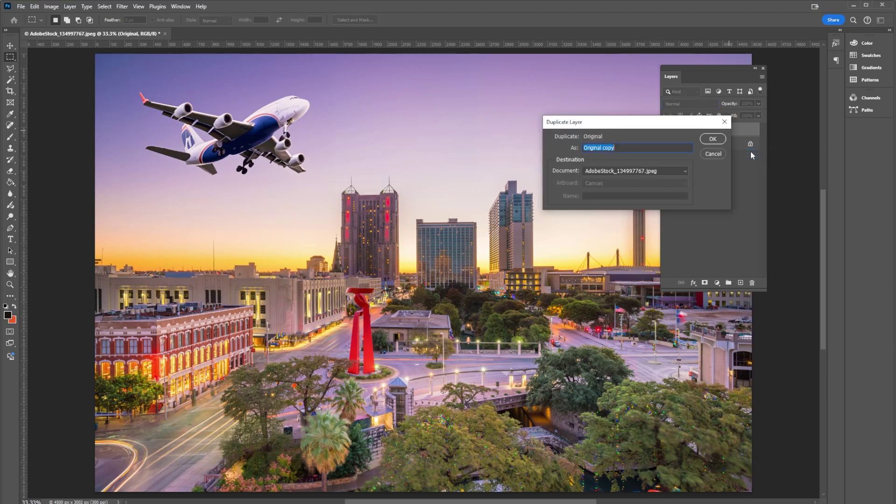
pyautogui.write('Rasterized')
pyautogui.press('Return')
# Rasterize the Raterized layer so the generated airplane becomes an ordinary pixel layer
pyautogui.rightClick(731, 134)
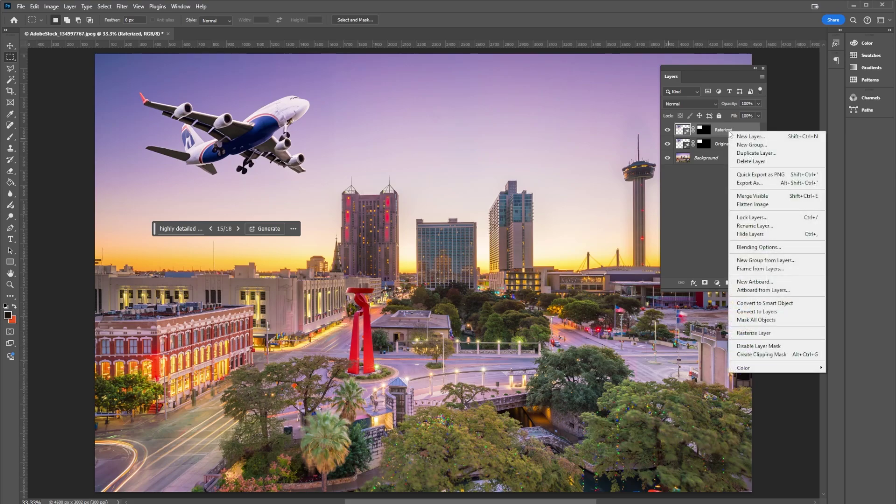
pyautogui.click(725, 132)
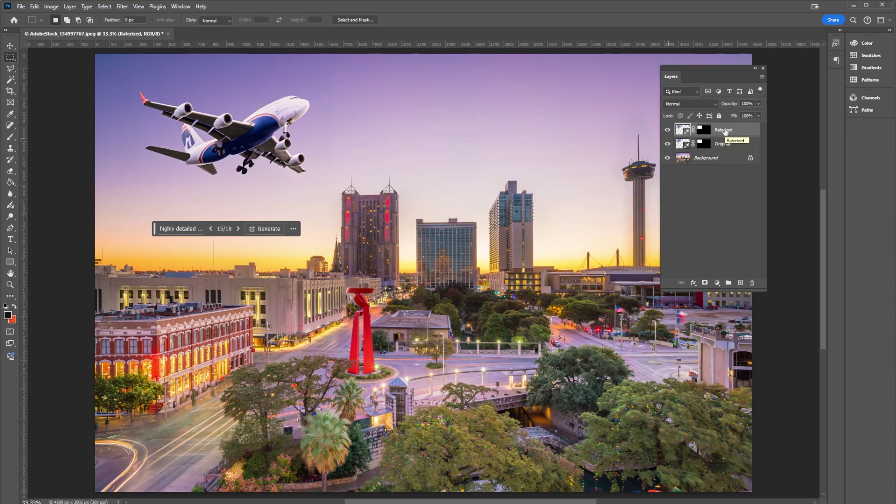
pyautogui.rightClick(725, 132)
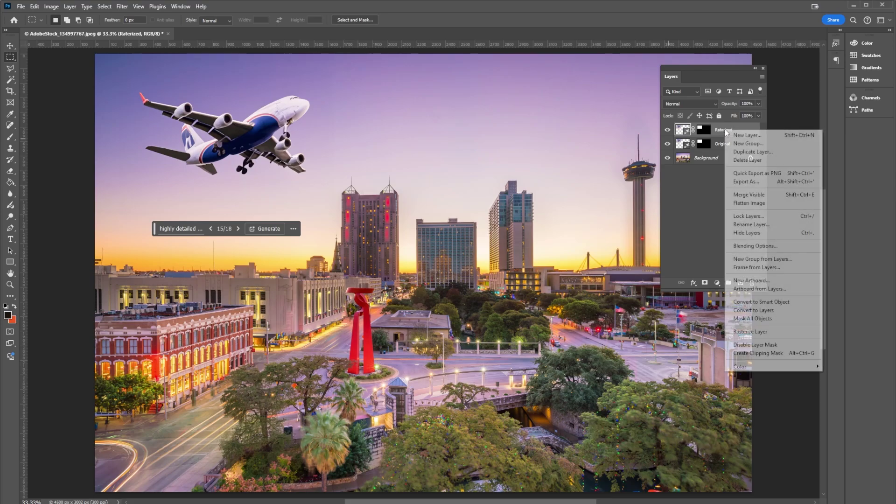
pyautogui.click(754, 332)
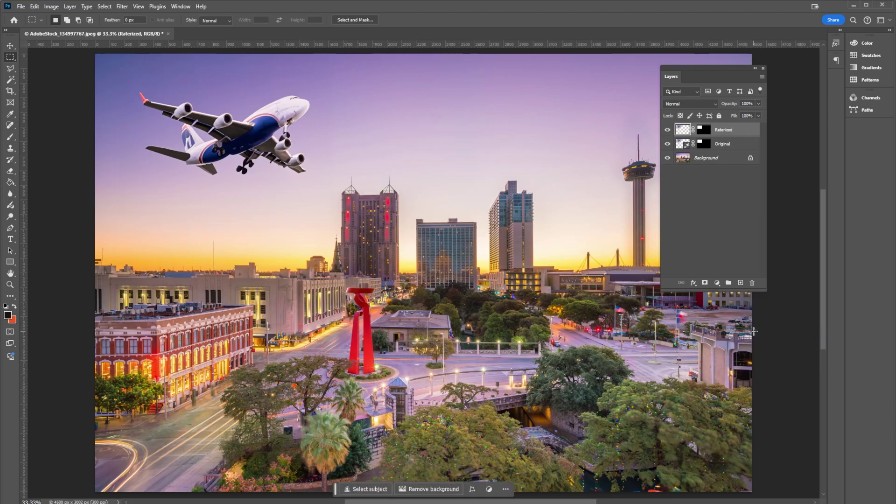
# Replace the Raterized layer's rectangular mask with a new layer mask made from the automatically selected airplane subject
pyautogui.click(705, 131)
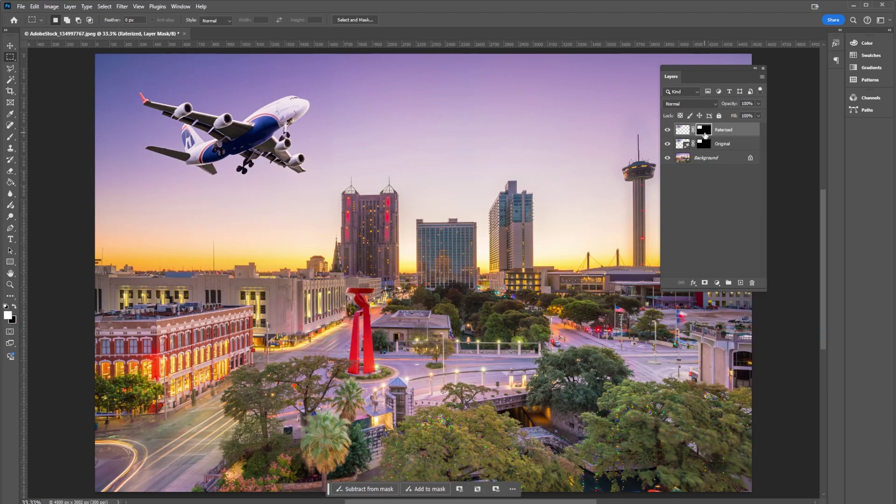
pyautogui.rightClick(705, 134)
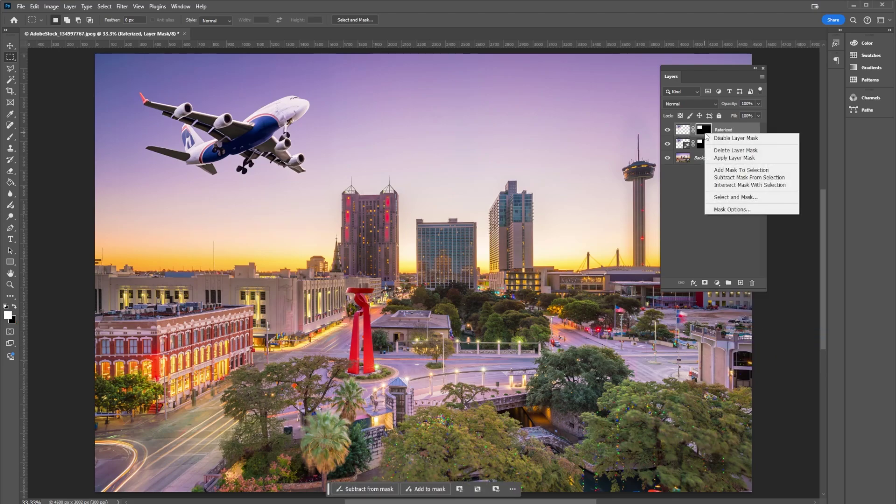
pyautogui.click(736, 151)
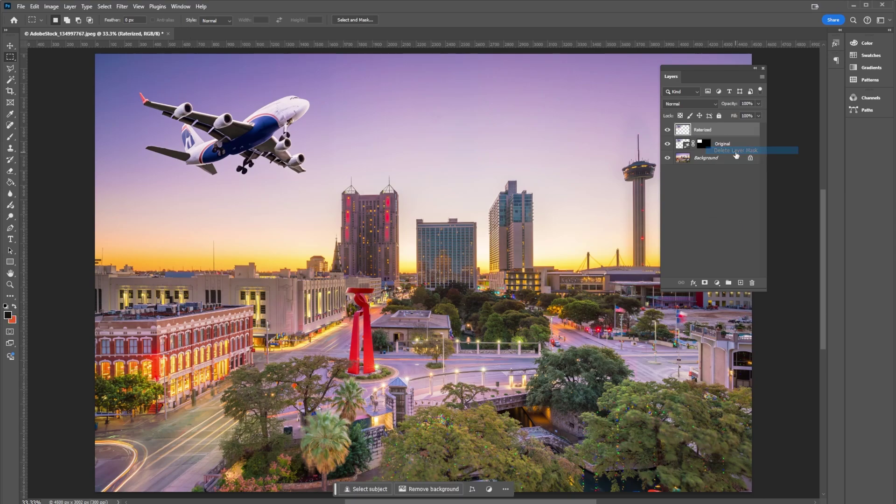
pyautogui.click(363, 489)
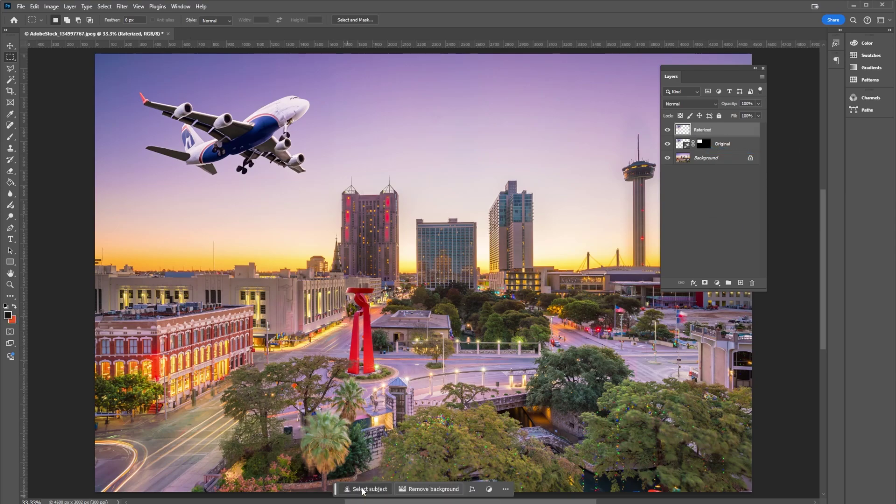
pyautogui.click(705, 283)
# Check the airplane cutout on its own by temporarily hiding the Original and Background layers
pyautogui.click(668, 144)
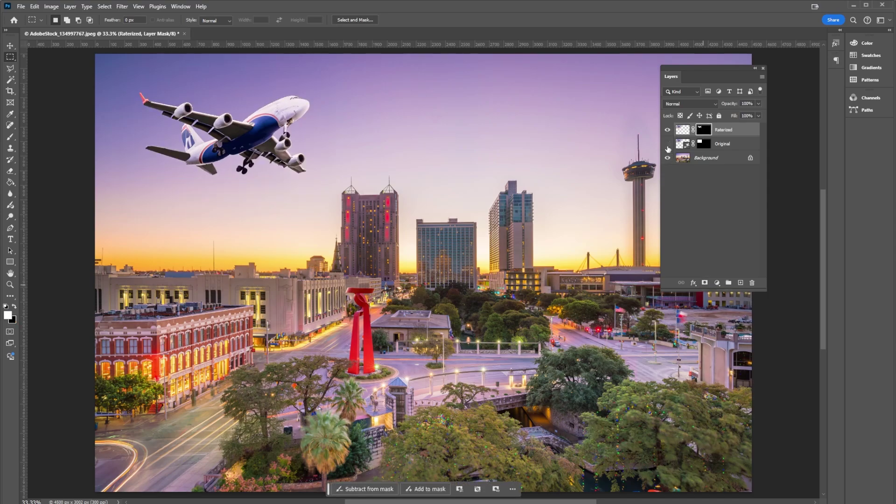
pyautogui.click(668, 158)
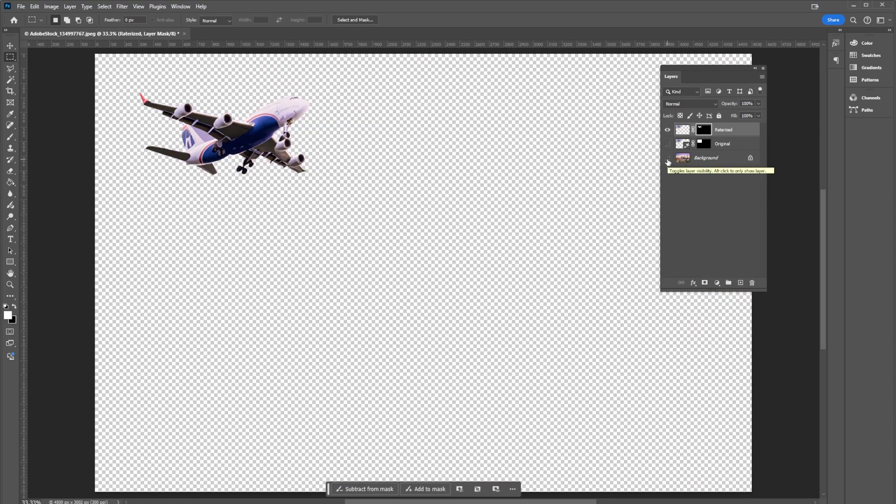
pyautogui.click(668, 159)
pyautogui.click(668, 144)
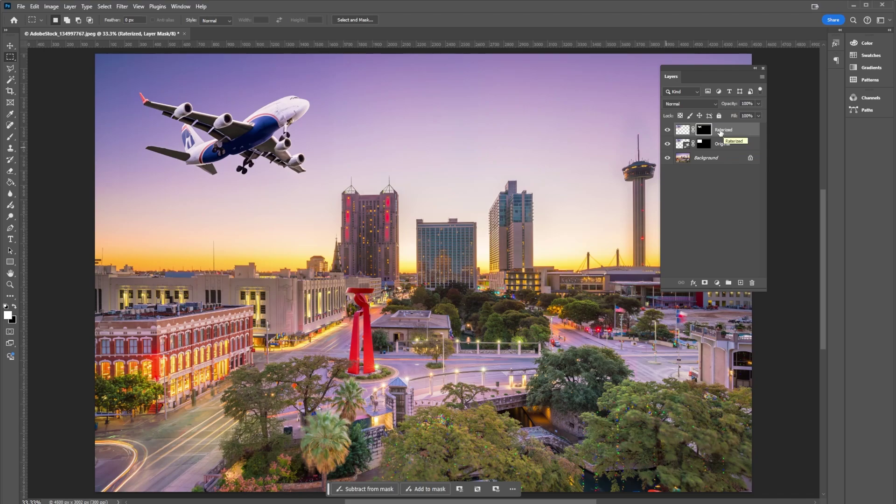
# Duplicate the masked Raterized layer as "blended", and duplicate that copy as "highlights"
pyautogui.rightClick(722, 133)
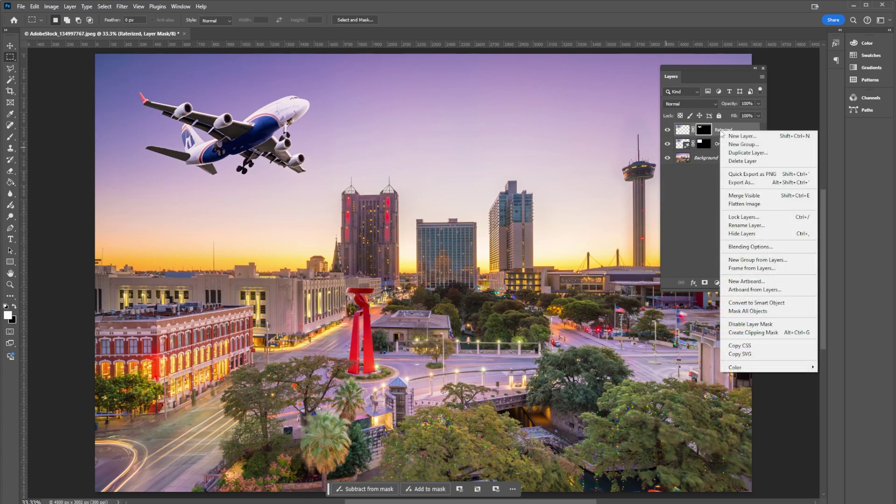
pyautogui.click(744, 152)
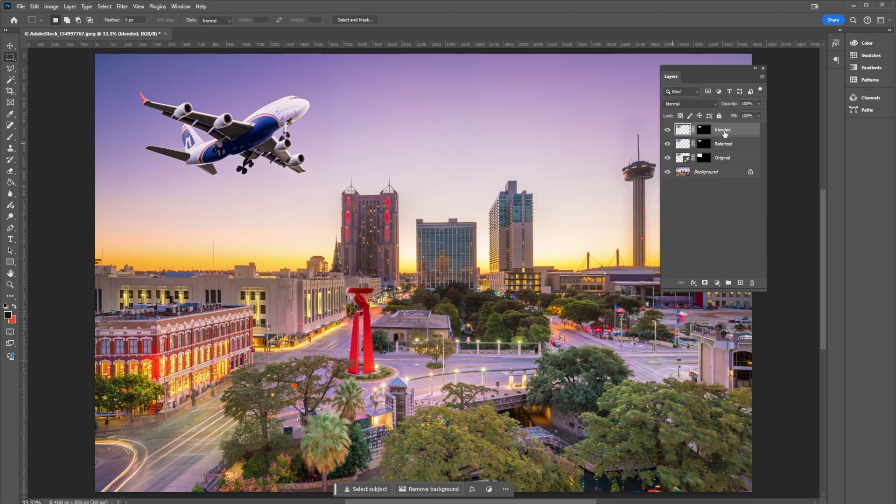
pyautogui.rightClick(725, 134)
pyautogui.click(744, 152)
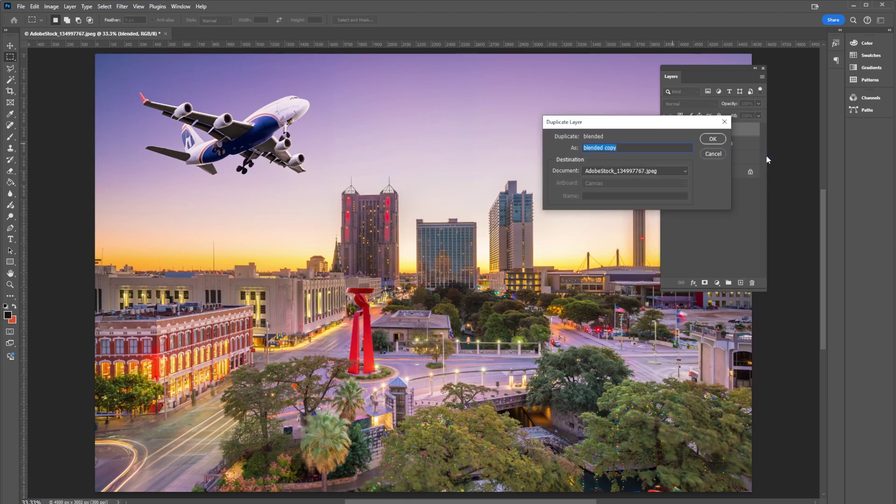
pyautogui.write('highlights')
pyautogui.press('Return')
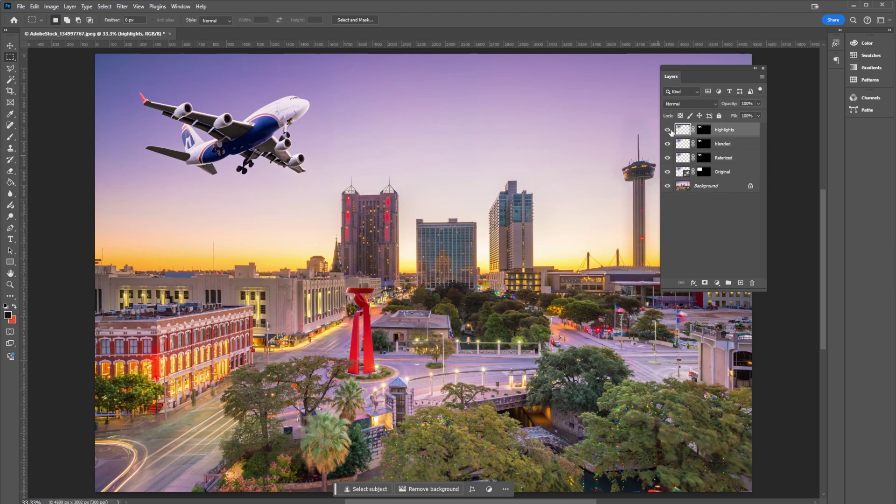
# Hide the highlights layer and move the blended layer directly above the Background
pyautogui.click(671, 133)
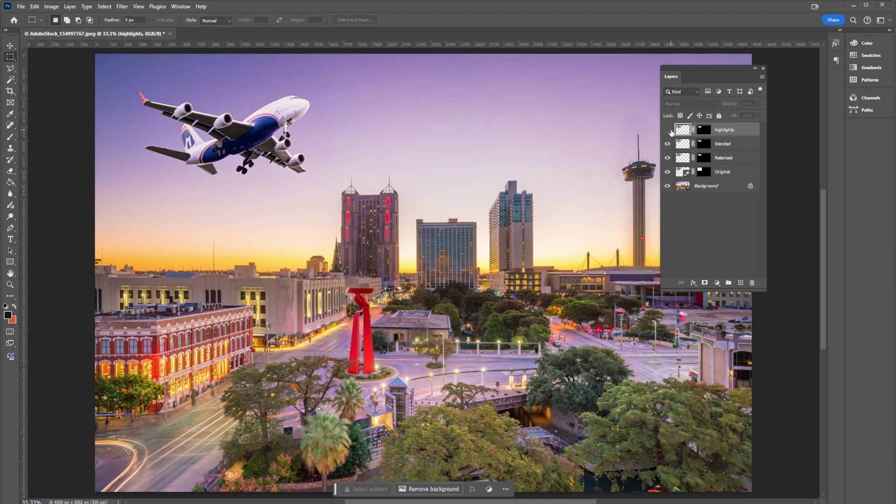
pyautogui.click(729, 145)
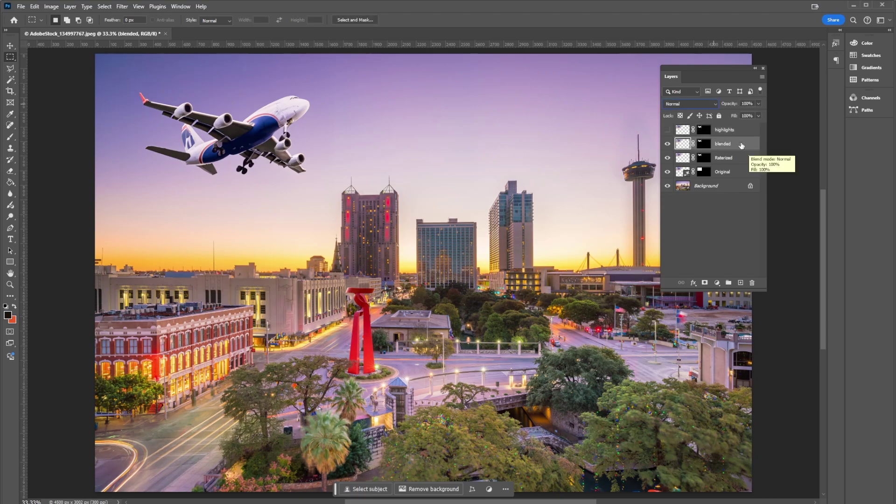
pyautogui.moveTo(728, 172); pyautogui.dragTo(735, 174)
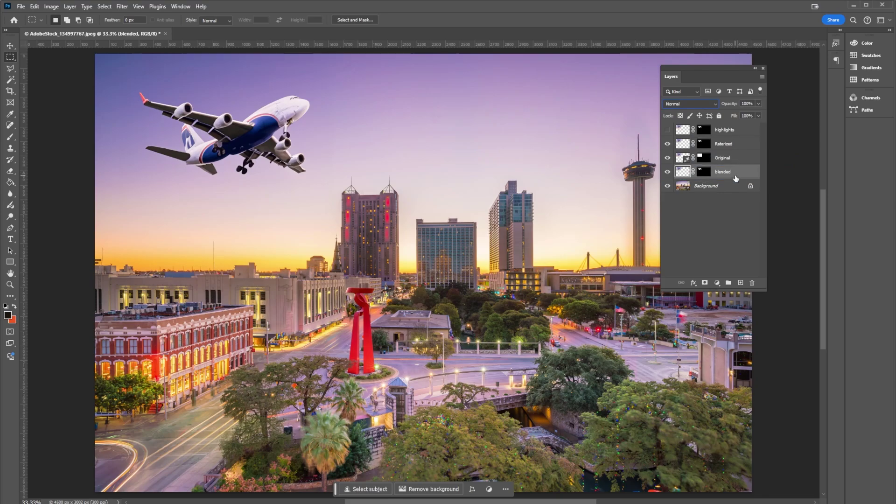
# Hide the Original and Raterized layers and set the blended layer's blend mode to Linear Burn
pyautogui.click(668, 159)
pyautogui.click(668, 146)
pyautogui.click(715, 105)
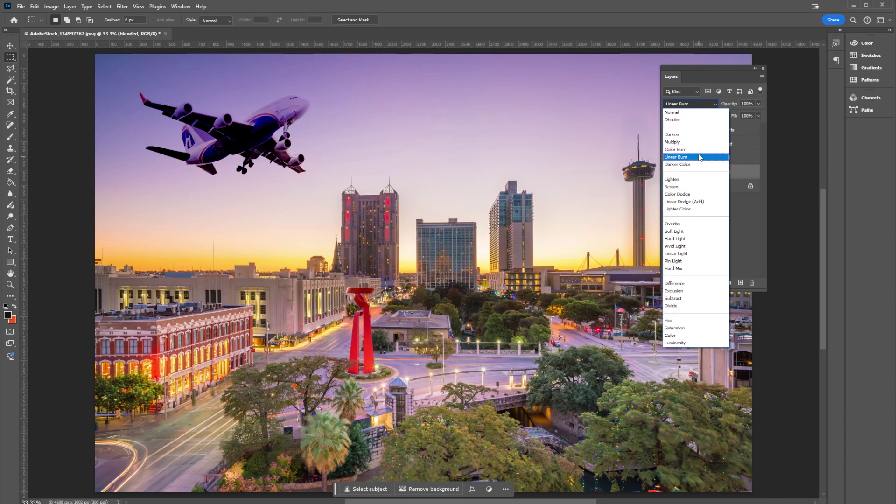
pyautogui.click(697, 157)
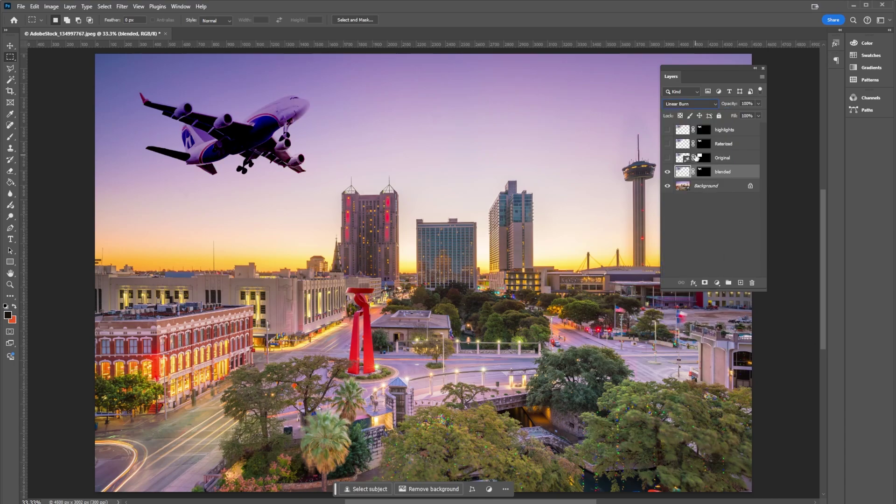
# Show the Raterized layer directly above the blended layer and reduce its opacity to 64%
pyautogui.click(721, 162)
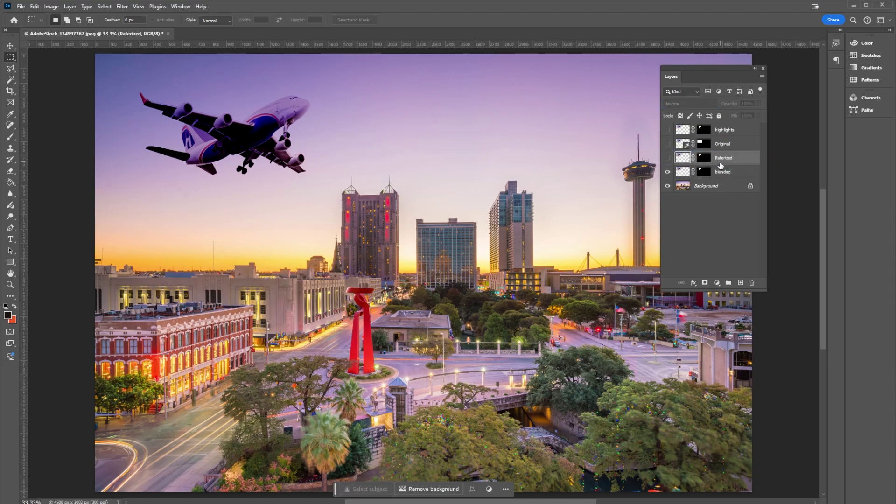
pyautogui.click(668, 158)
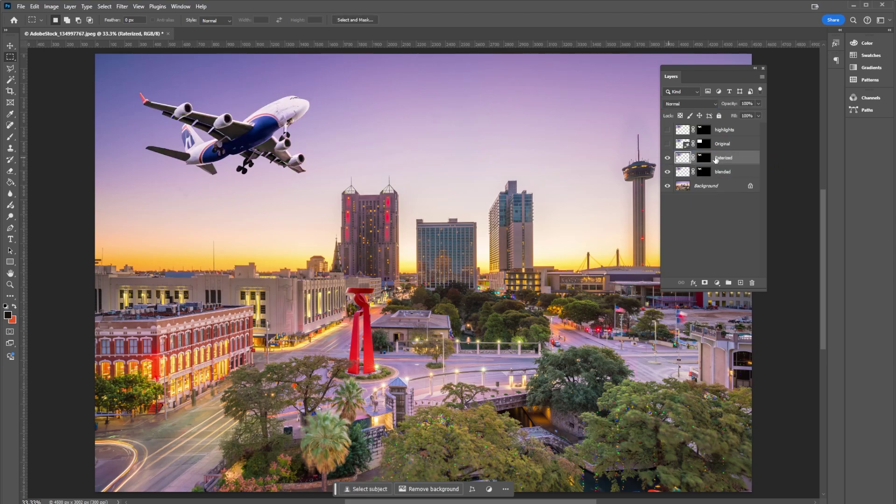
pyautogui.click(758, 104)
pyautogui.moveTo(757, 113); pyautogui.dragTo(745, 115)
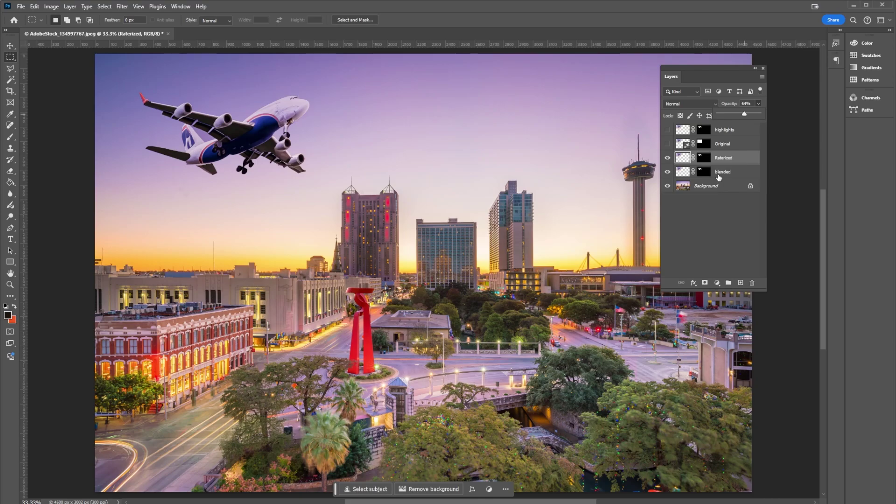
# Move the highlights layer between the Original and Raterized layers and make it visible
pyautogui.click(667, 132)
pyautogui.moveTo(722, 136); pyautogui.dragTo(720, 146)
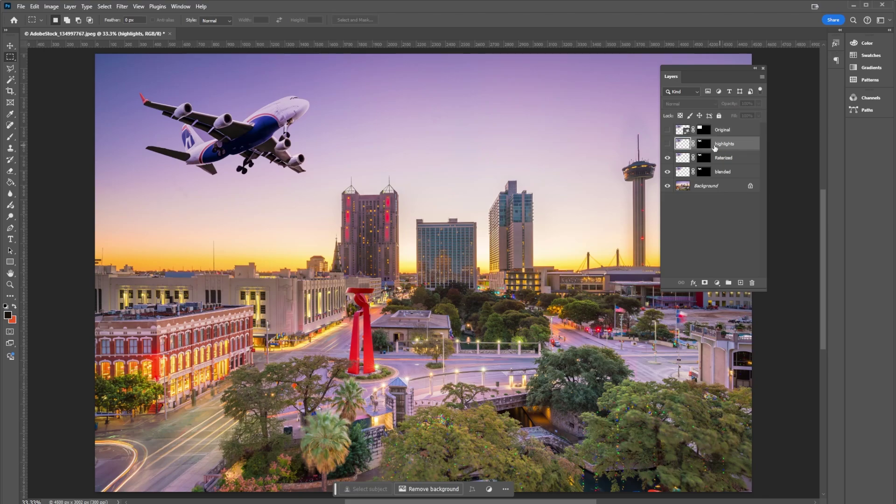
pyautogui.click(667, 145)
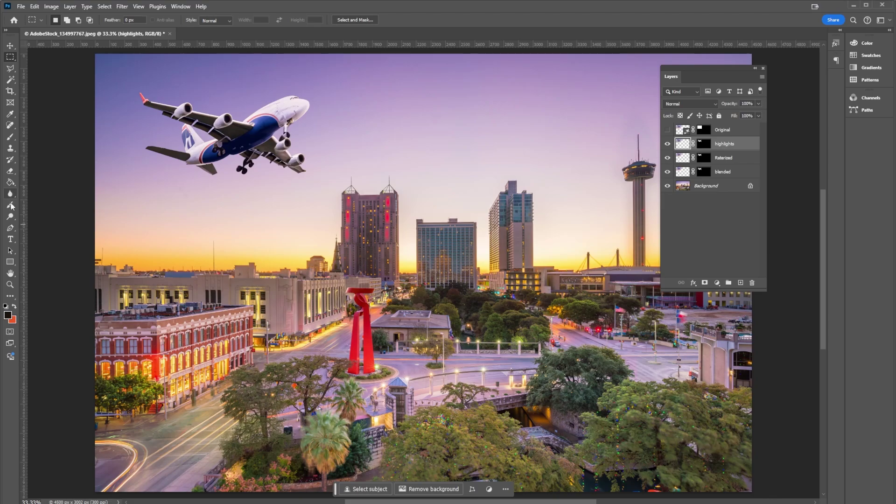
# Sample the yellow-orange of the horizon and draw a linear Foreground to Transparent gradient diagonally from below the airplane to above its tail
pyautogui.press('i')
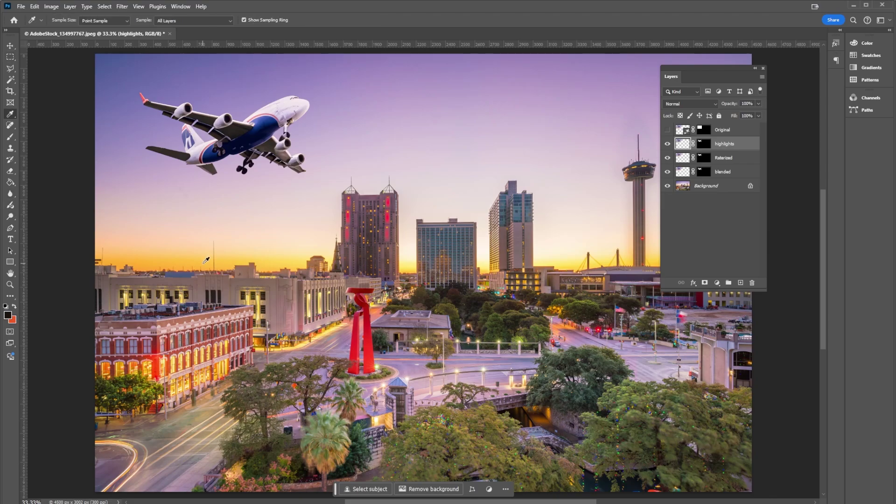
pyautogui.click(204, 263)
pyautogui.click(12, 187)
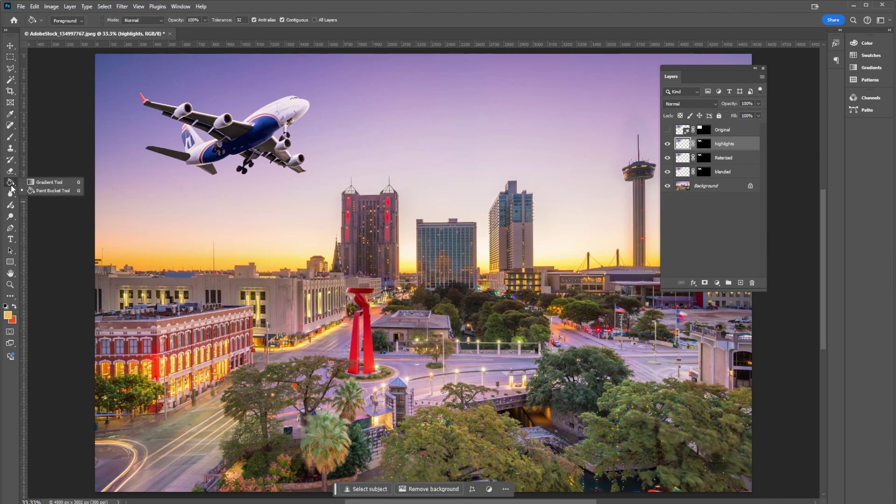
pyautogui.click(48, 182)
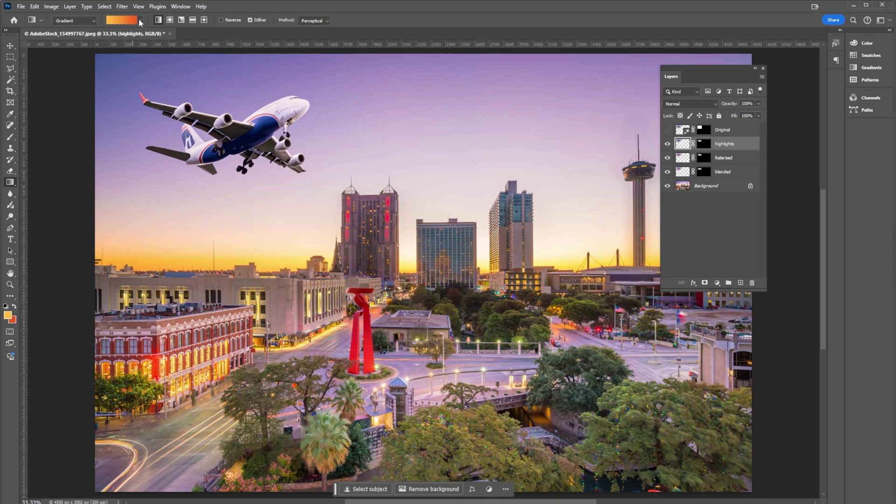
pyautogui.click(139, 20)
pyautogui.click(77, 37)
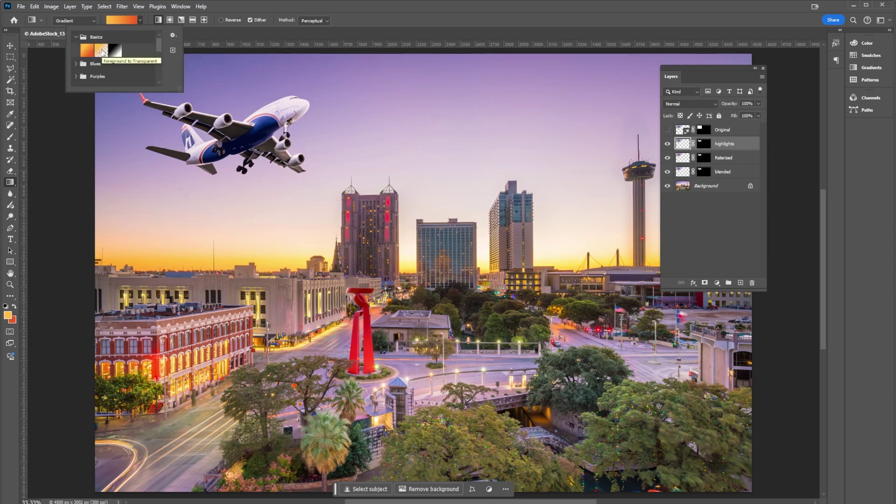
pyautogui.click(102, 52)
pyautogui.moveTo(197, 230); pyautogui.dragTo(132, 61)
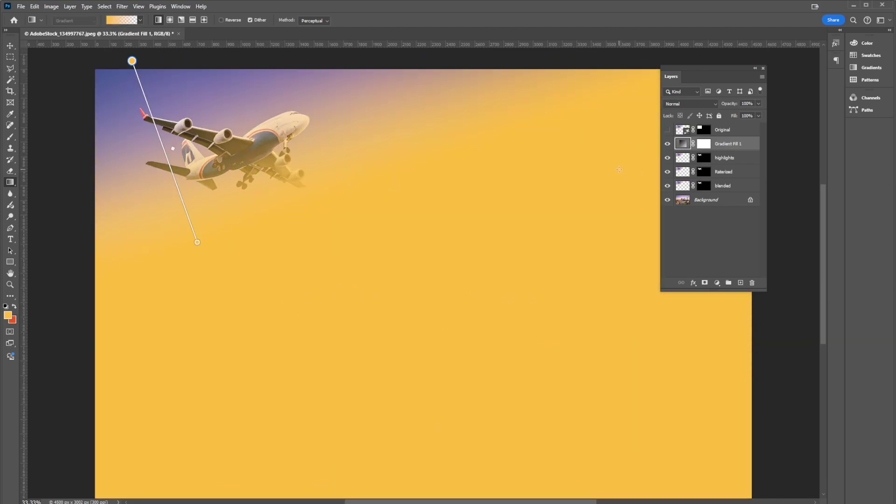
# Copy the highlights layer's mask onto the gradient fill layer, replacing its existing mask
pyautogui.click(708, 162)
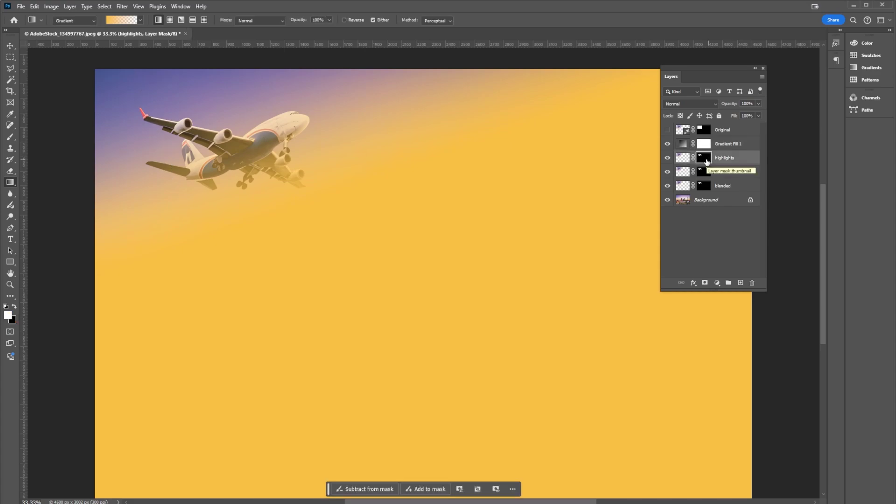
pyautogui.moveTo(708, 162); pyautogui.dragTo(706, 149)
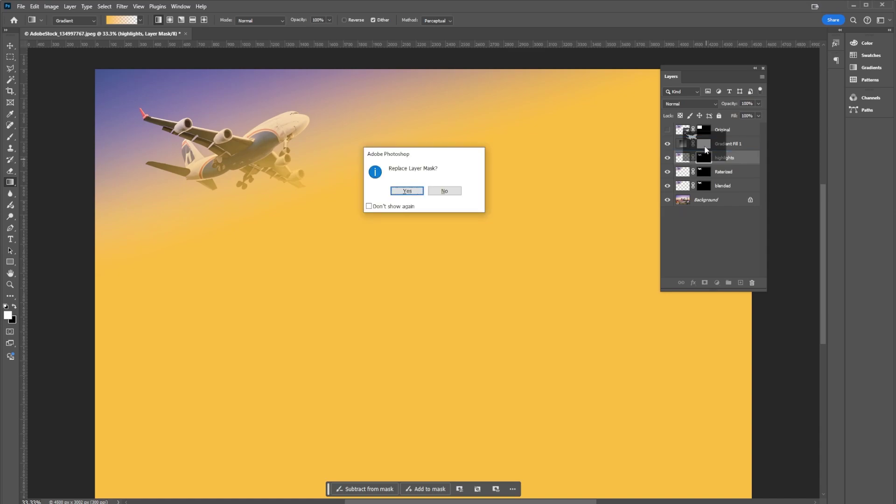
pyautogui.click(407, 192)
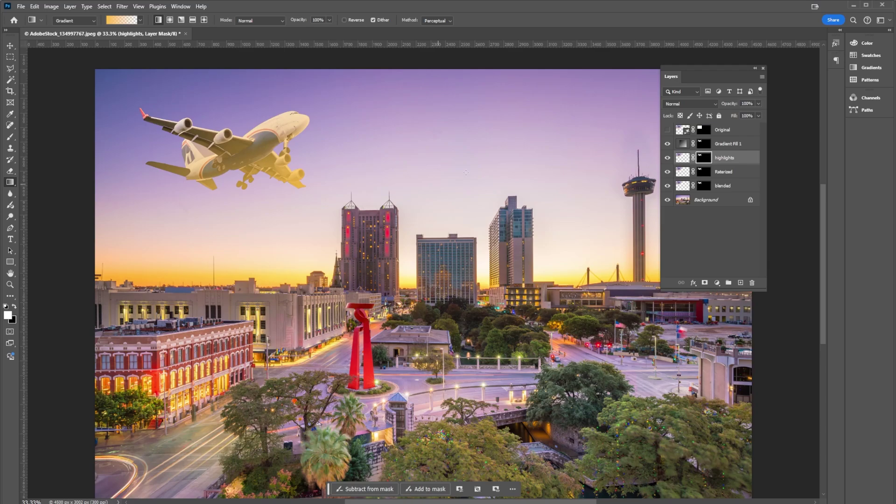
# Hide the highlights layer and reduce the gradient fill layer's opacity to 30%
pyautogui.click(668, 158)
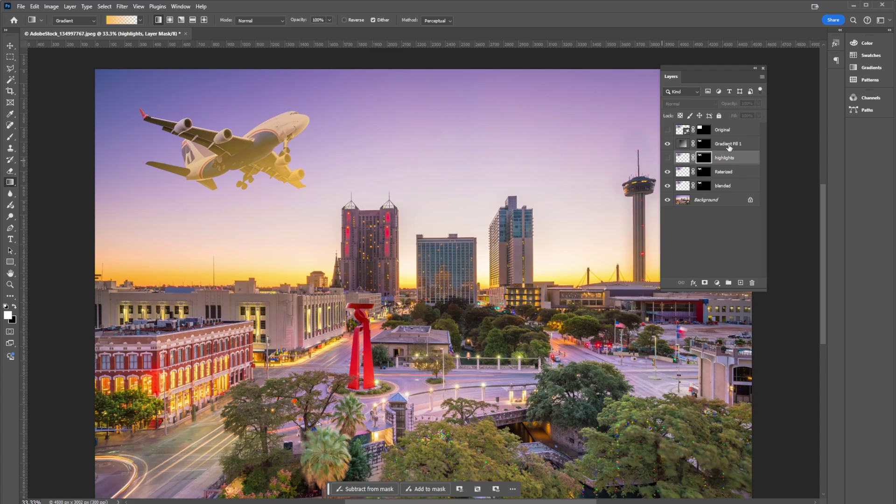
pyautogui.click(730, 148)
pyautogui.click(757, 104)
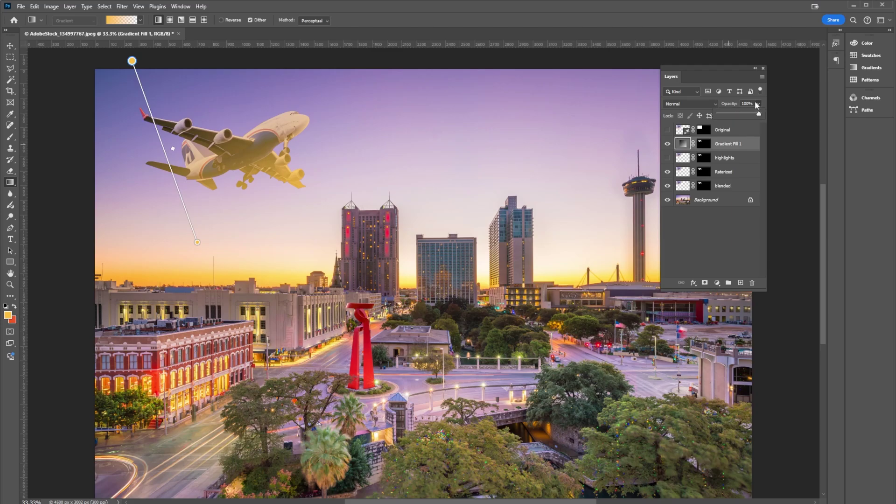
pyautogui.moveTo(744, 113); pyautogui.dragTo(736, 113)
# Reposition both gradient ends so it runs nearly vertically through the airplane's fuselage, and set the gradient layer's opacity to 21%
pyautogui.moveTo(132, 61); pyautogui.dragTo(255, 45)
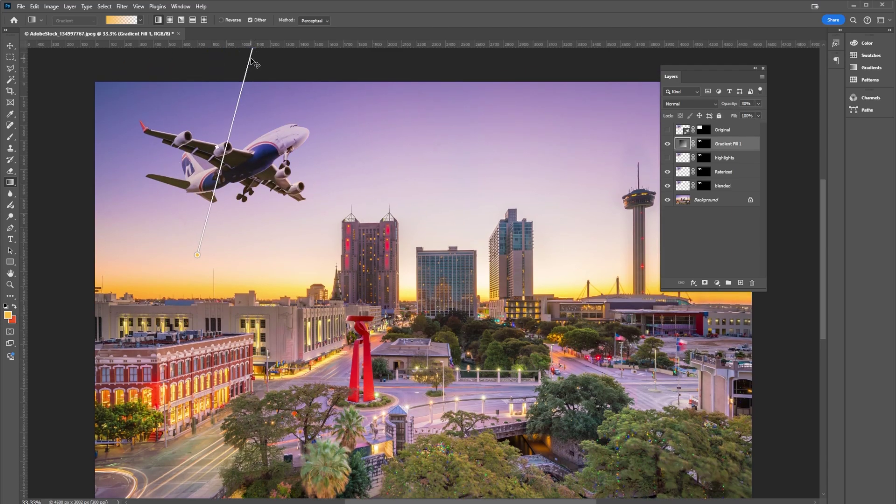
pyautogui.moveTo(197, 255); pyautogui.dragTo(268, 215)
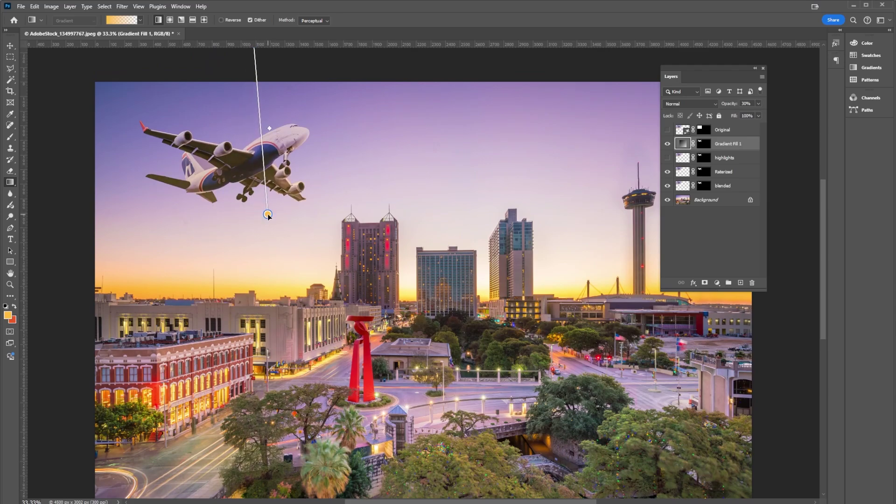
pyautogui.click(757, 104)
pyautogui.moveTo(731, 115); pyautogui.dragTo(730, 116)
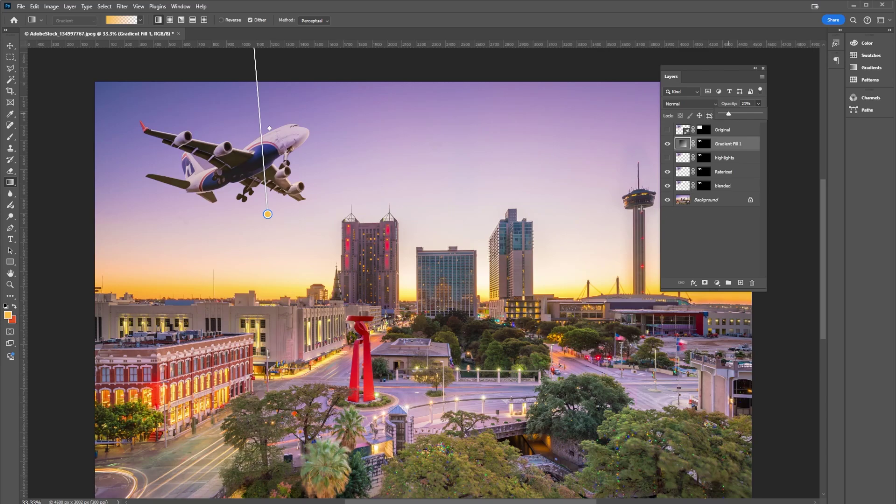
# Show the Original layer briefly and hide it again to compare the blended airplane with the unedited one
pyautogui.click(719, 159)
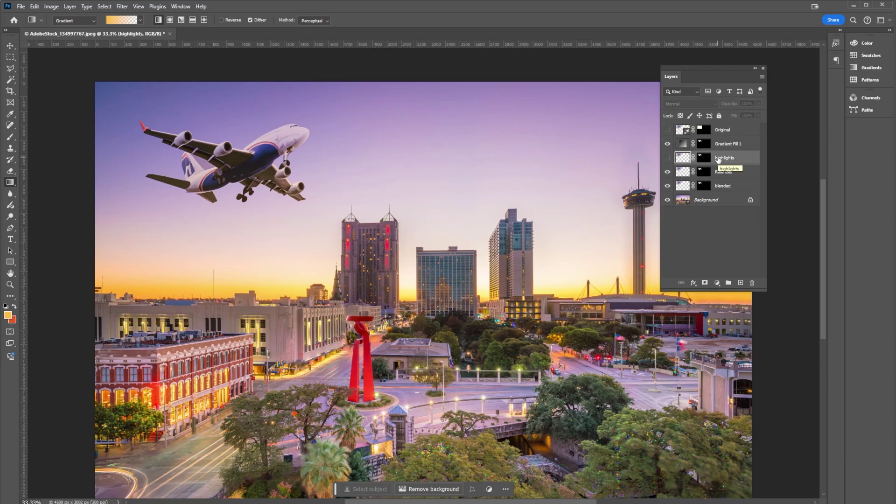
pyautogui.click(667, 130)
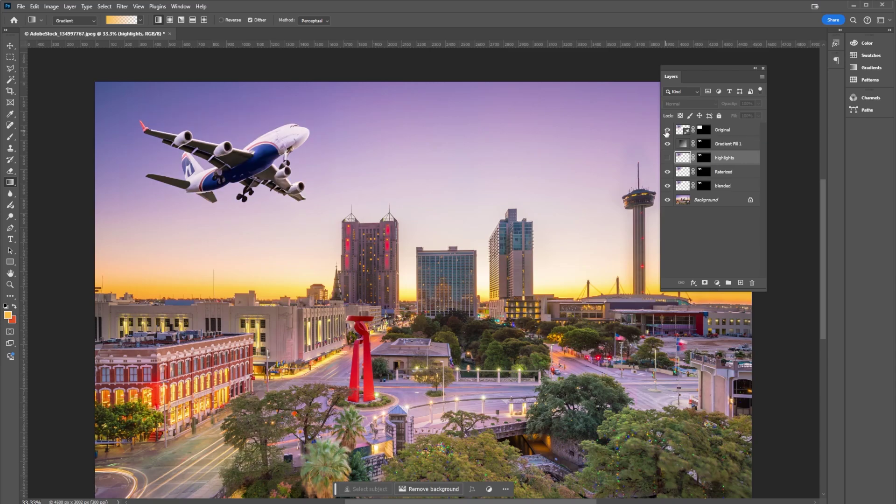
pyautogui.click(667, 131)
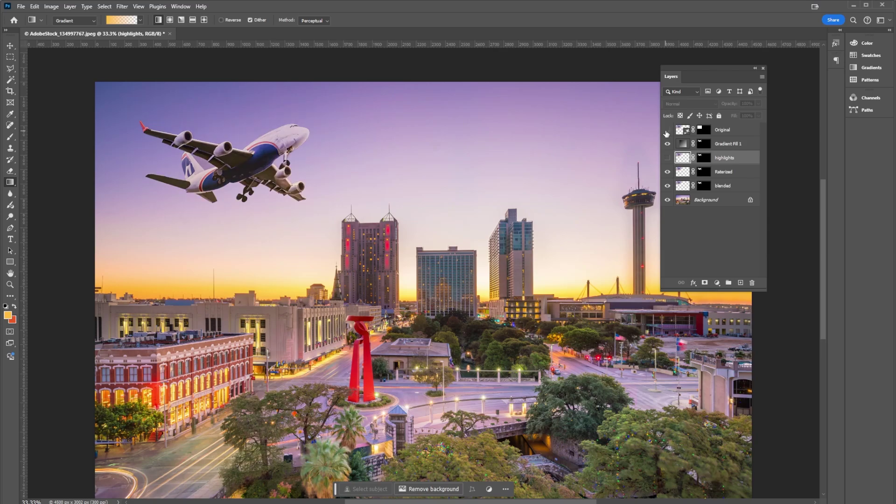